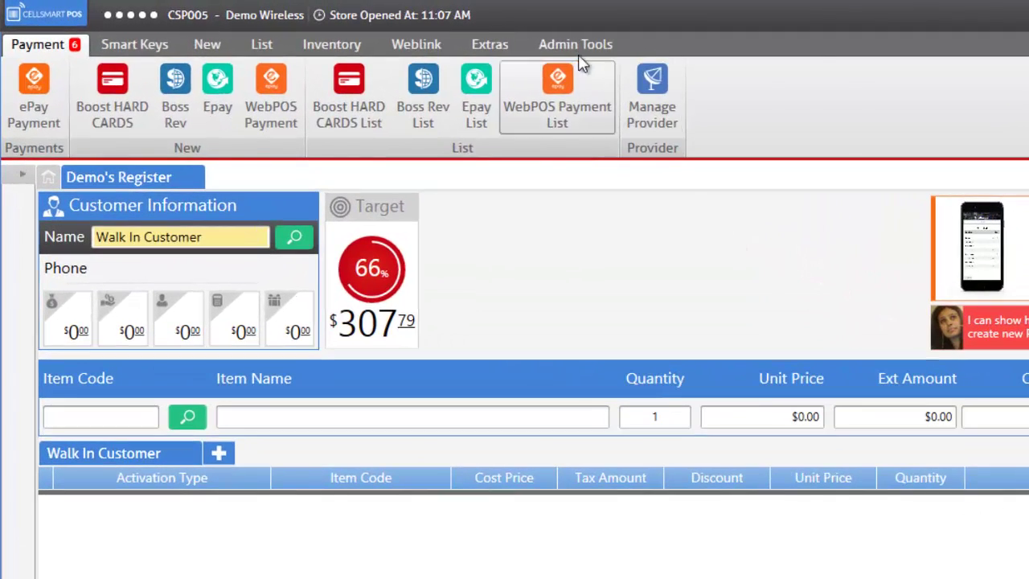
Open Spiff Calculation from Admin Tools, then the Spiff Settings list of carrier plan spiffs
left_click(434, 32)
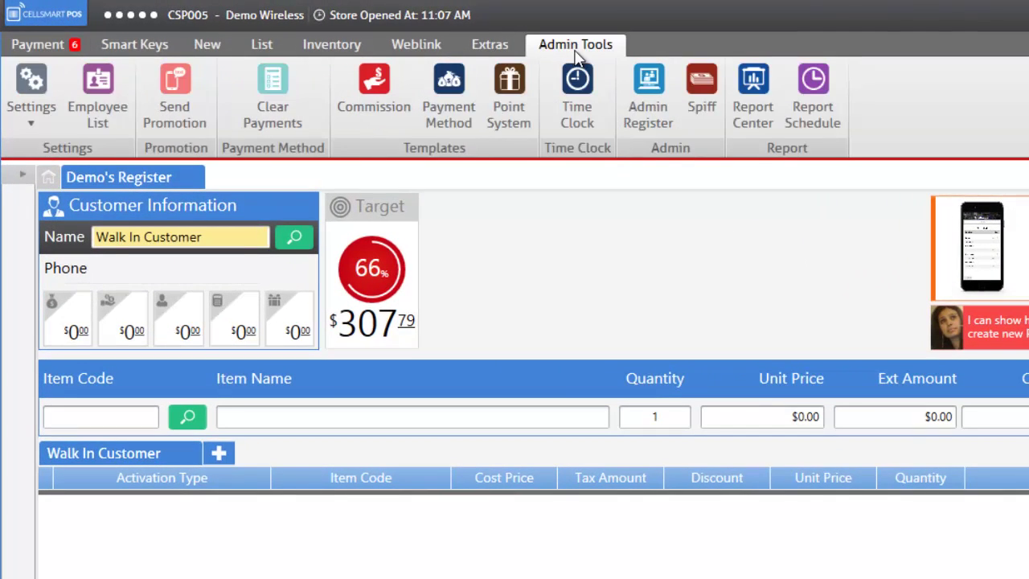
left_click(701, 98)
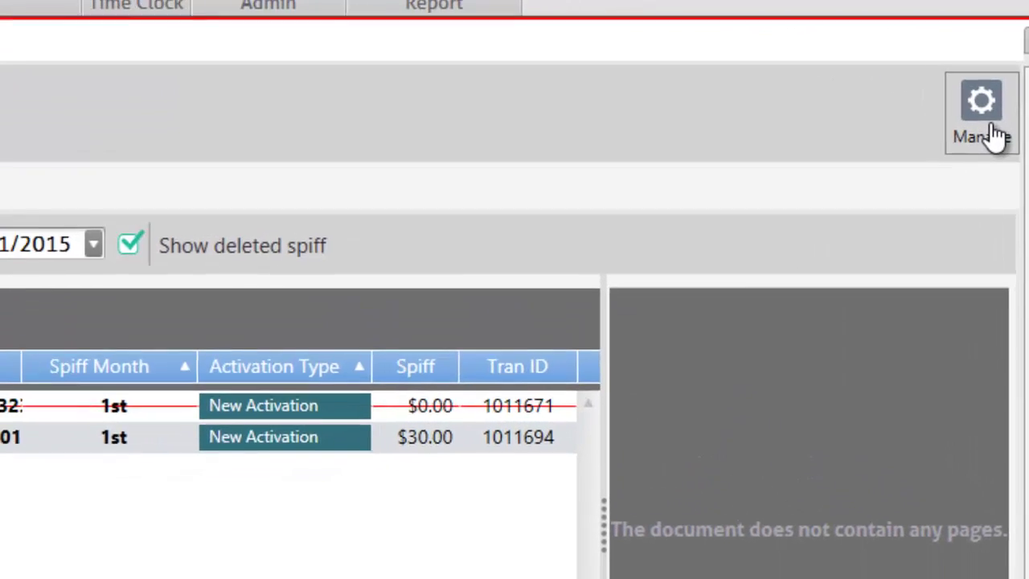
left_click(1001, 71)
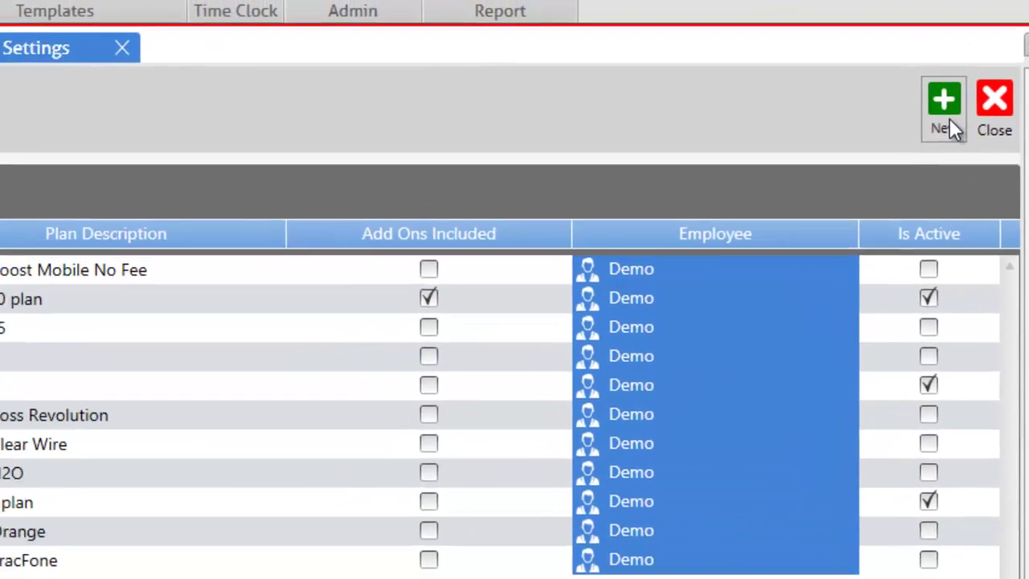
Create a spiff setting starting 7/31/2015 for Boost Mobile's $60 Unlimited Data plan with a first-month row
left_click(936, 127)
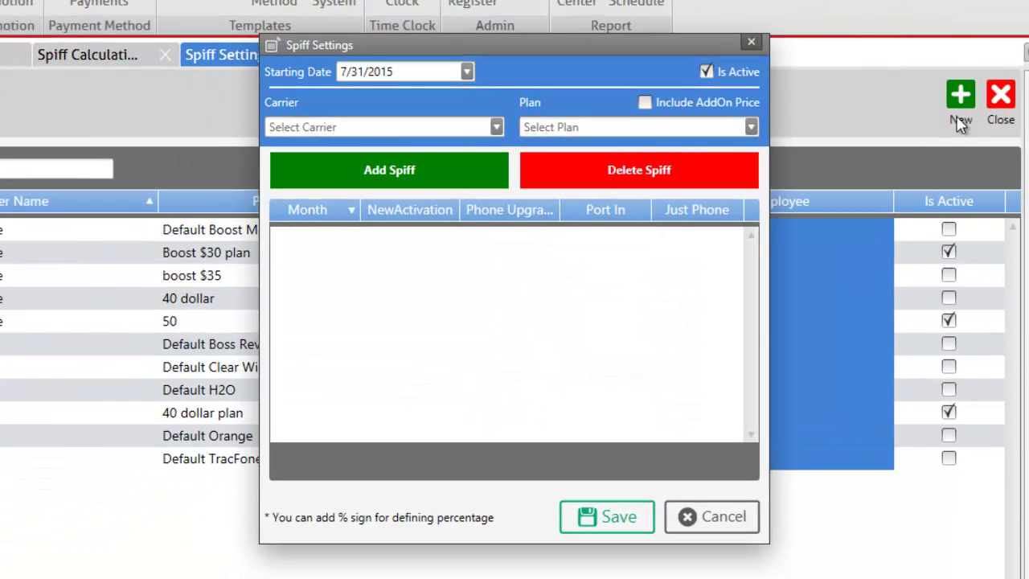
left_click(467, 72)
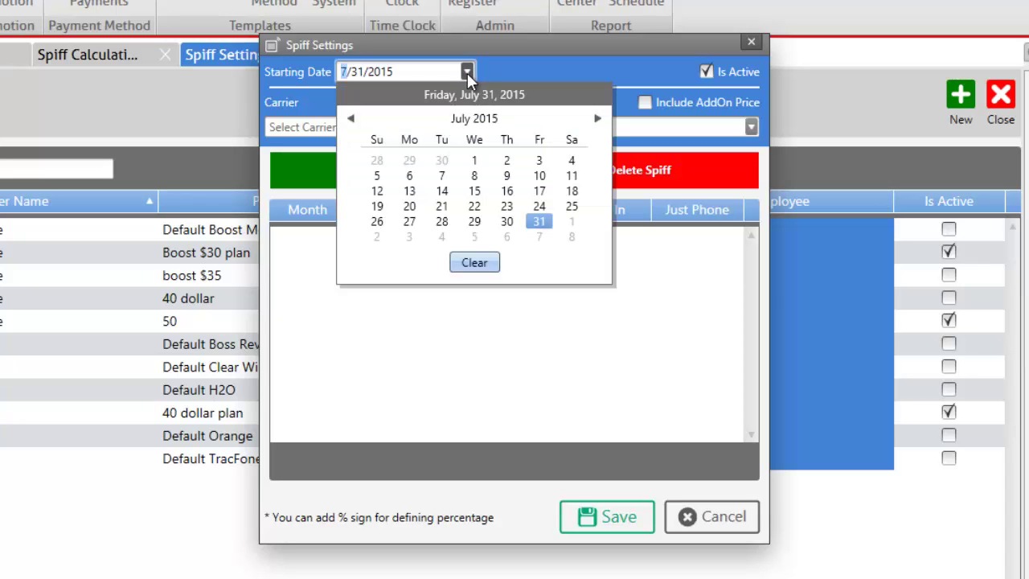
left_click(514, 69)
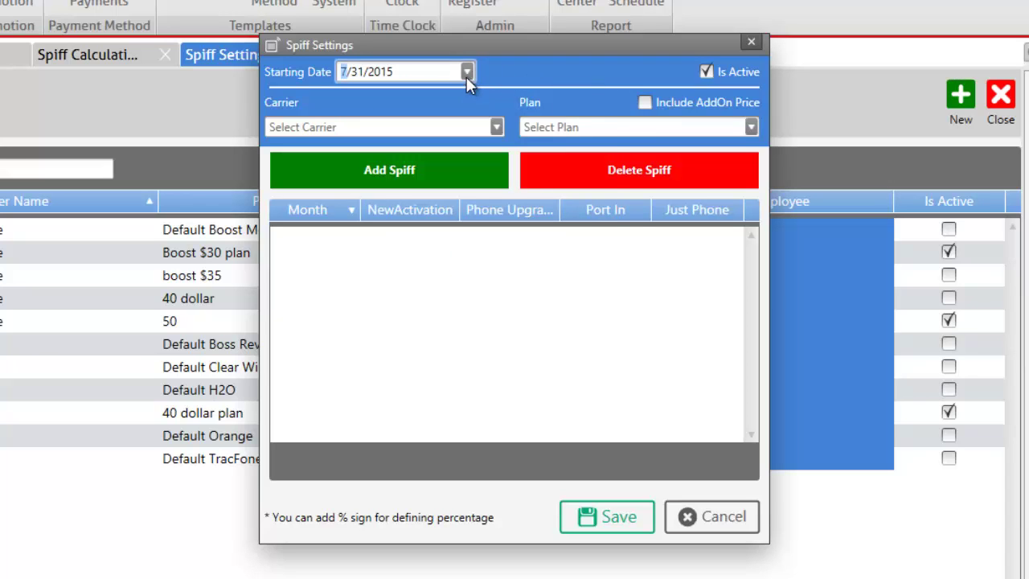
left_click(496, 127)
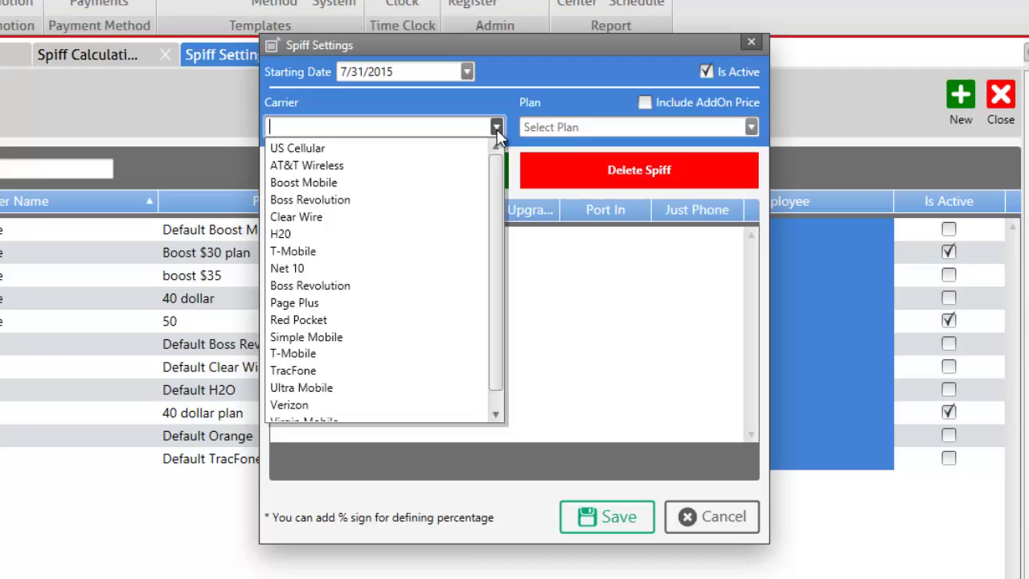
left_click(439, 184)
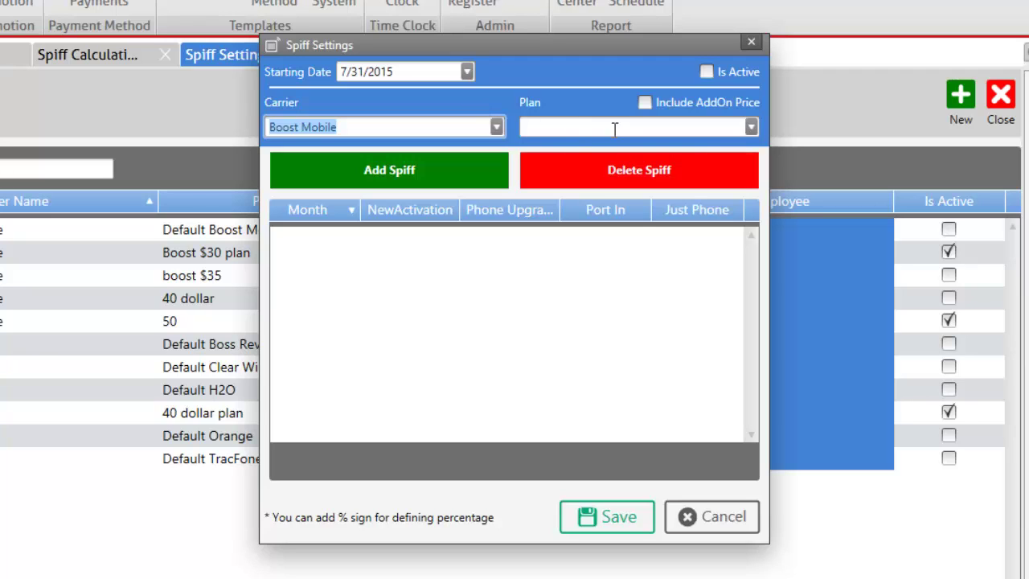
left_click(751, 129)
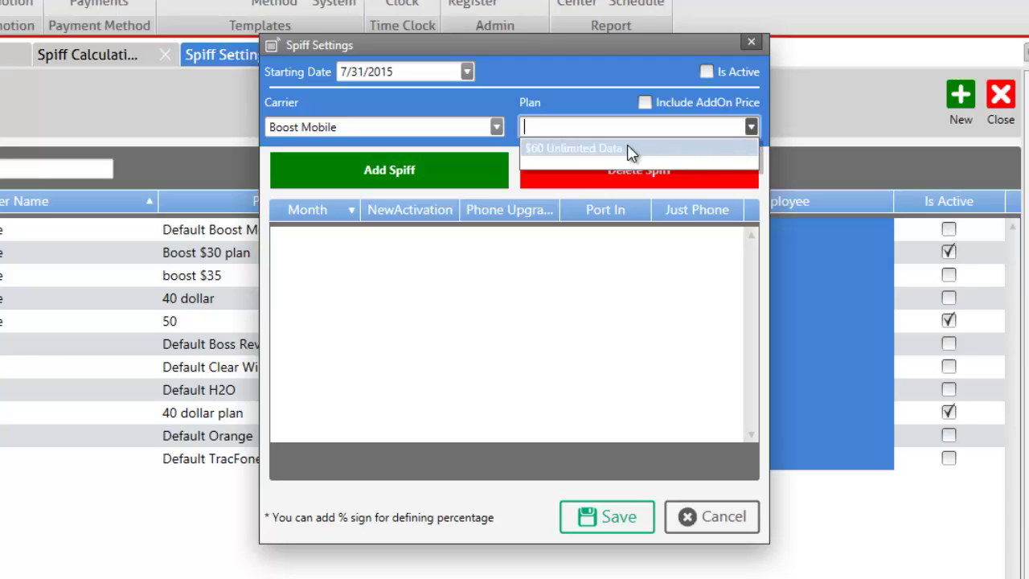
left_click(593, 148)
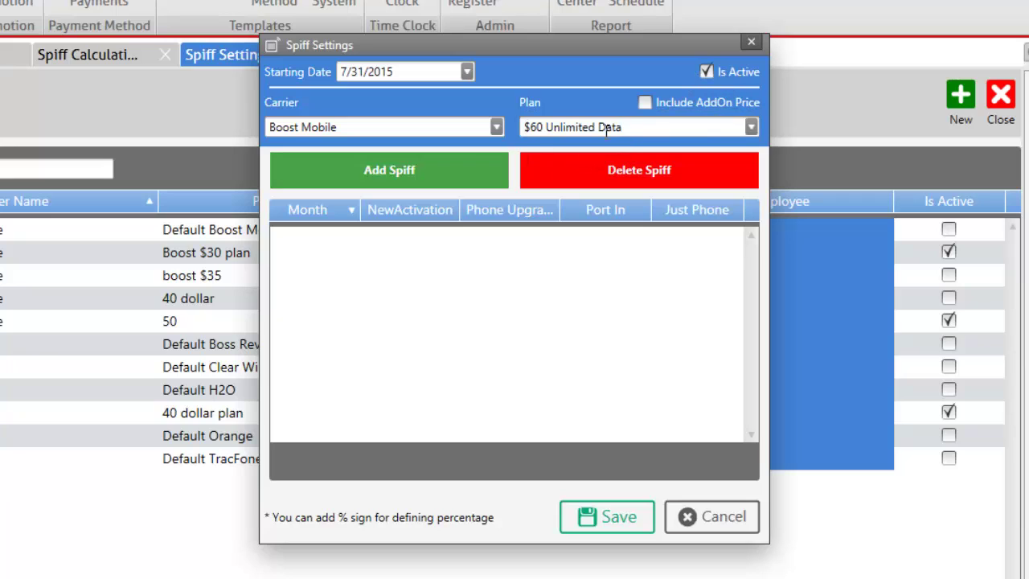
left_click(427, 182)
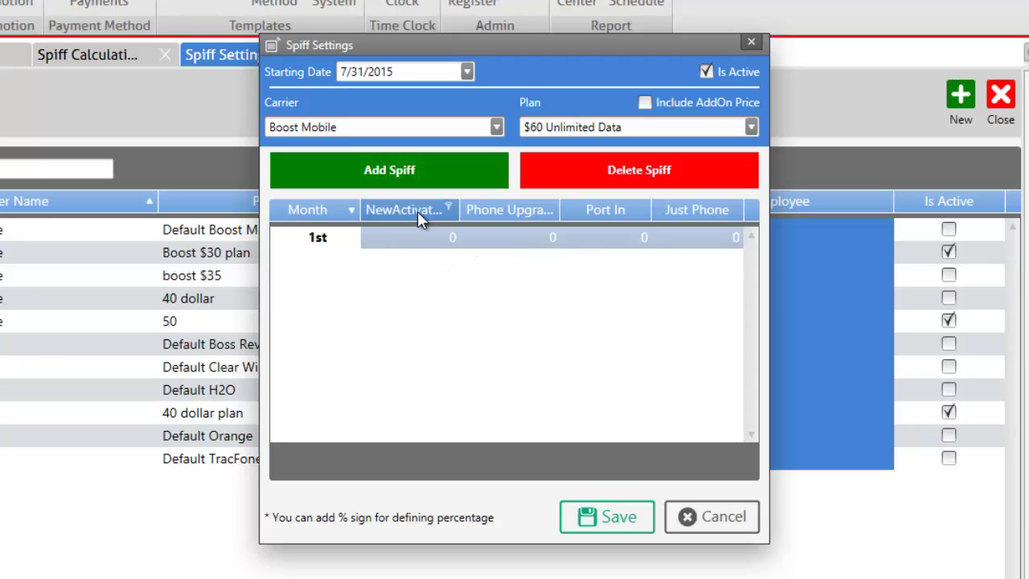
Enter 10 as the first-month new activation spiff amount
left_click(443, 235)
type("1")
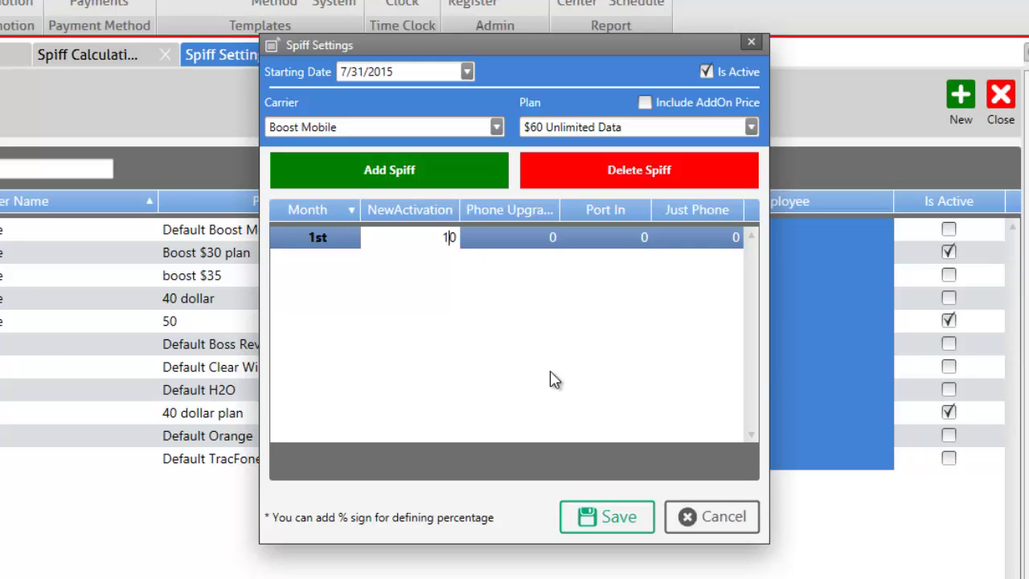
key("End")
type("%")
key("BackSpace")
Add second- and third-month rows, delete them again, and save the spiff setting
left_click(430, 170)
left_click(430, 170)
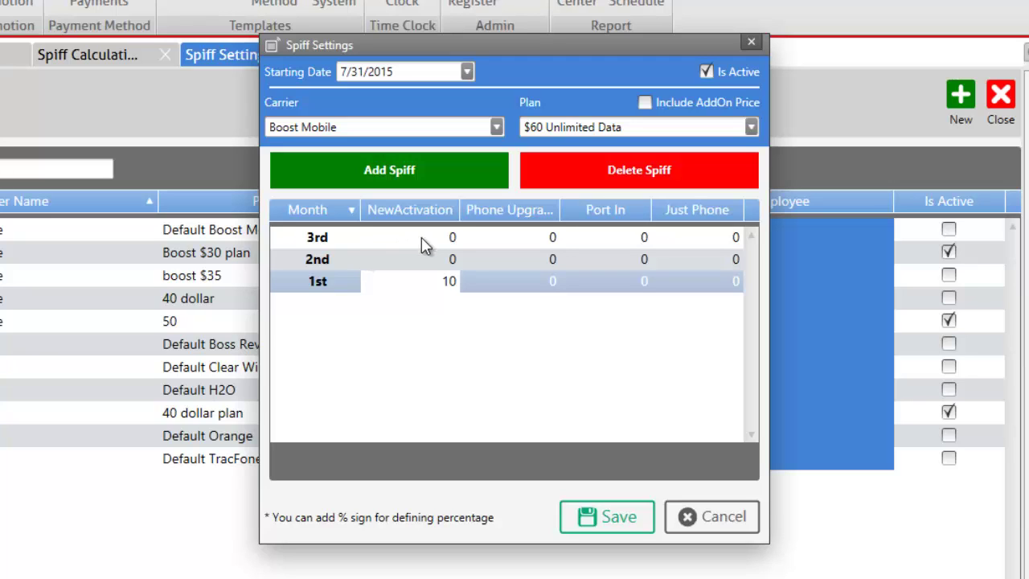
left_click(362, 265)
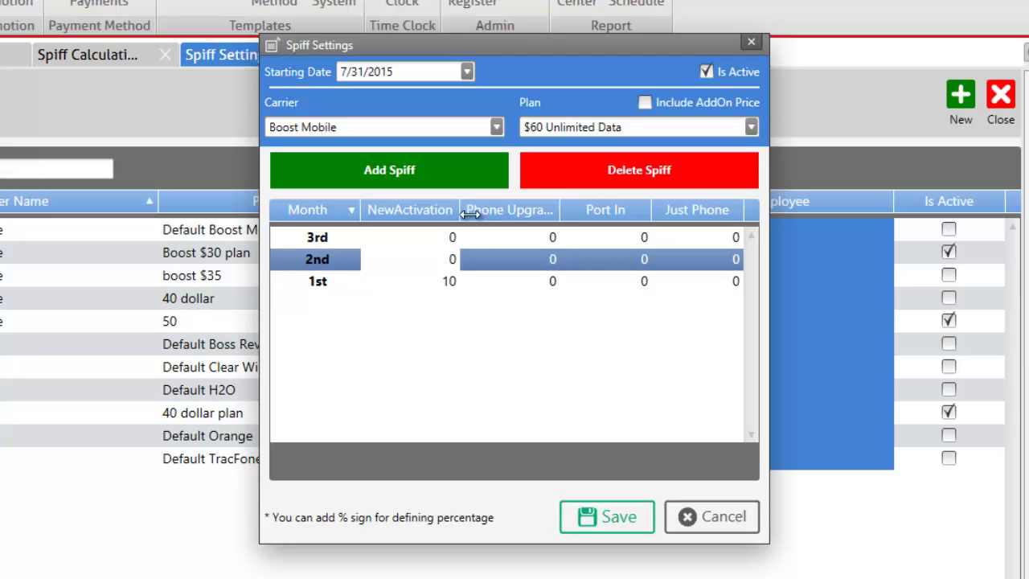
left_click(594, 177)
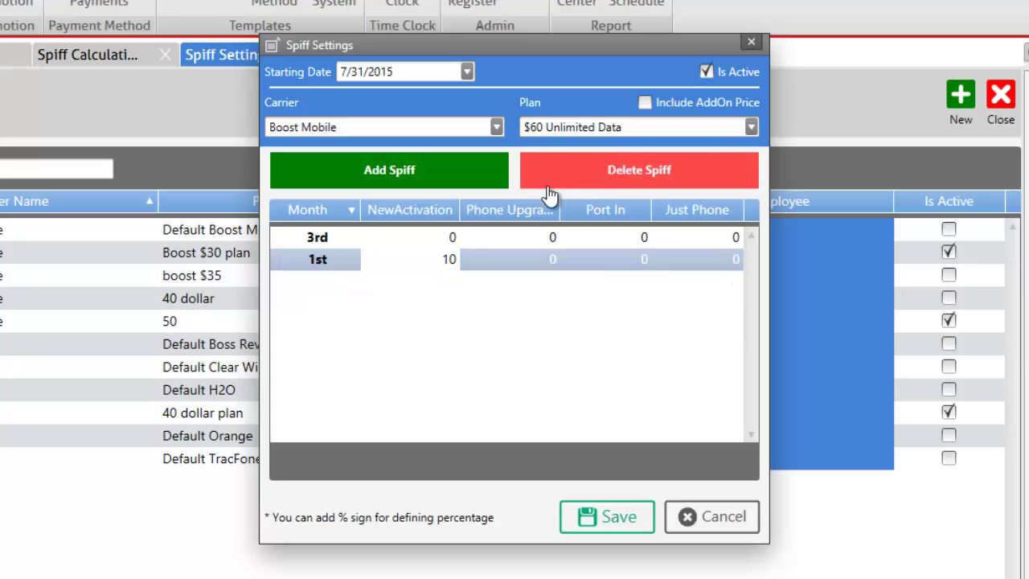
left_click(451, 236)
left_click(581, 165)
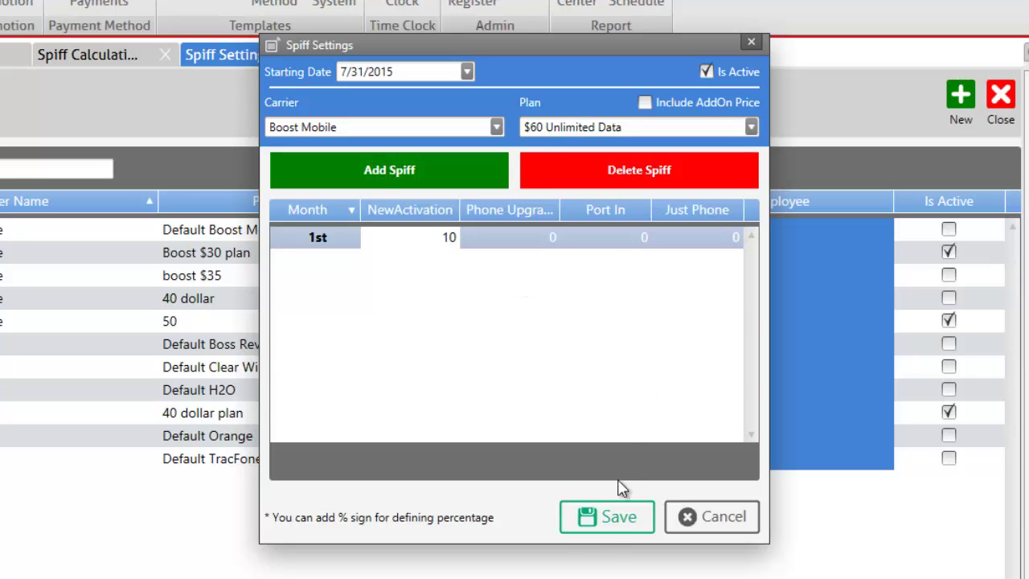
left_click(609, 522)
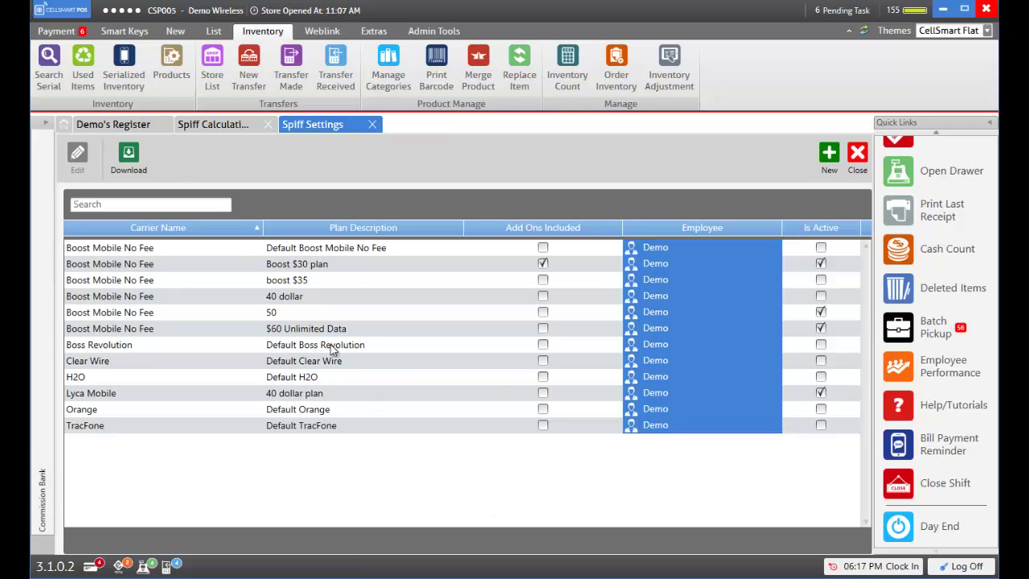
Look up the Boost Kyocera Hydro Icon by serial number and add it as a Boost Mobile $60 Unlimited Data new activation
left_click(113, 126)
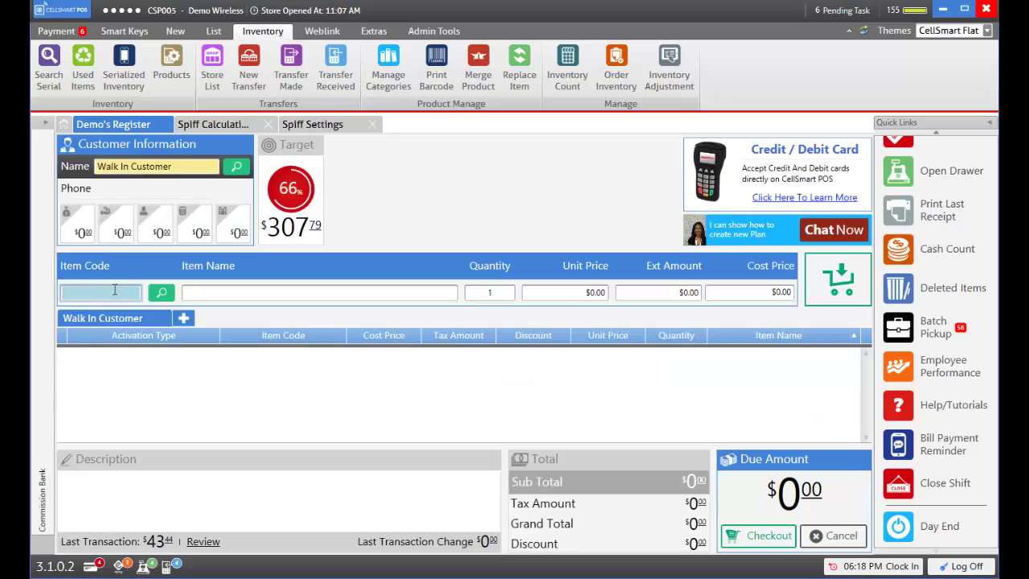
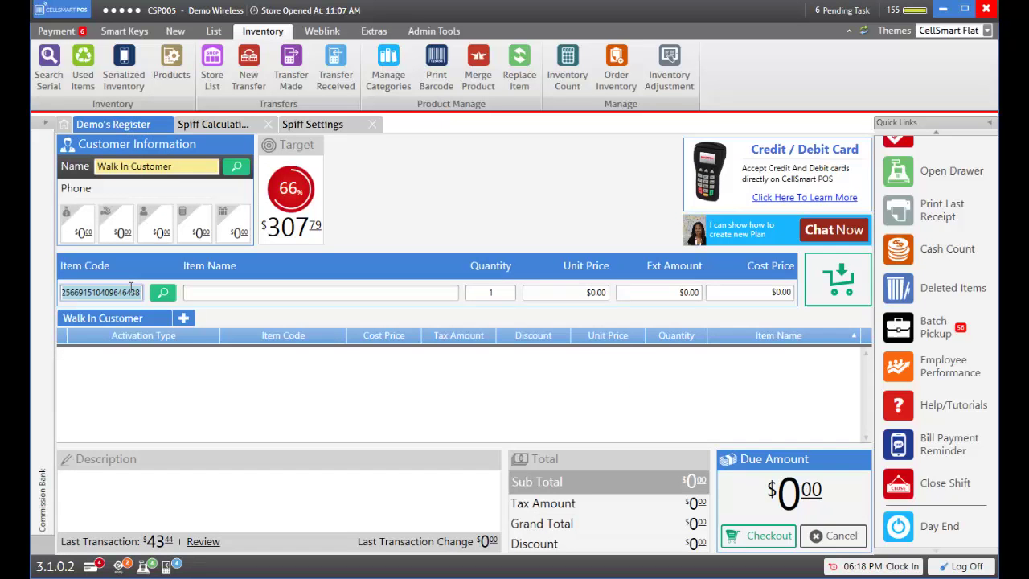
key("Return")
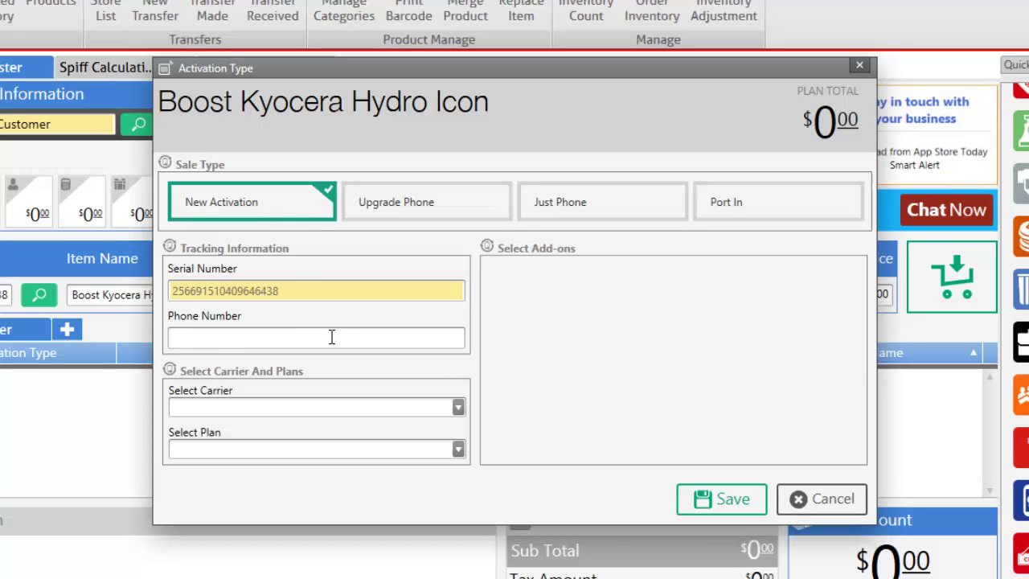
left_click(458, 408)
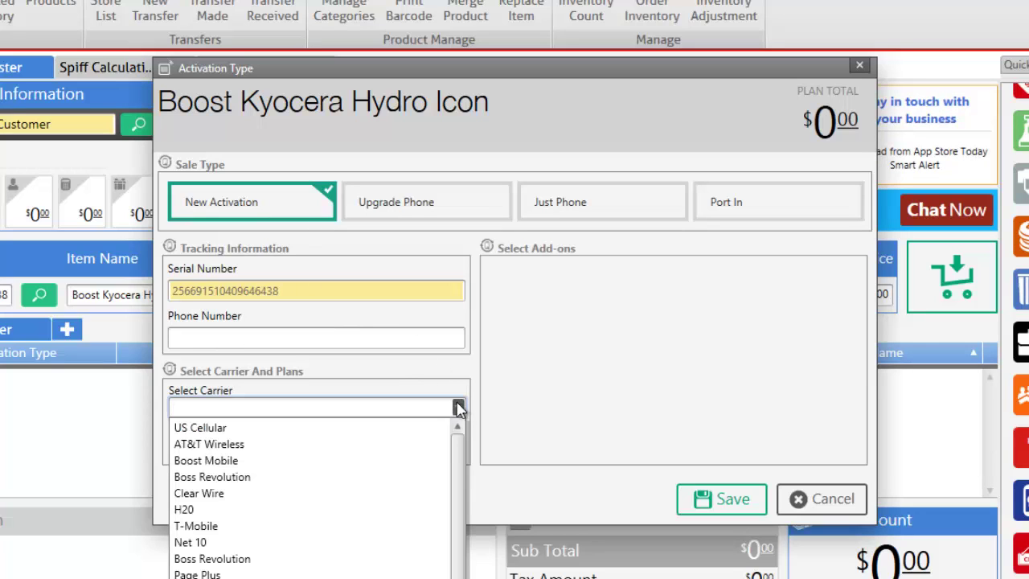
left_click(418, 459)
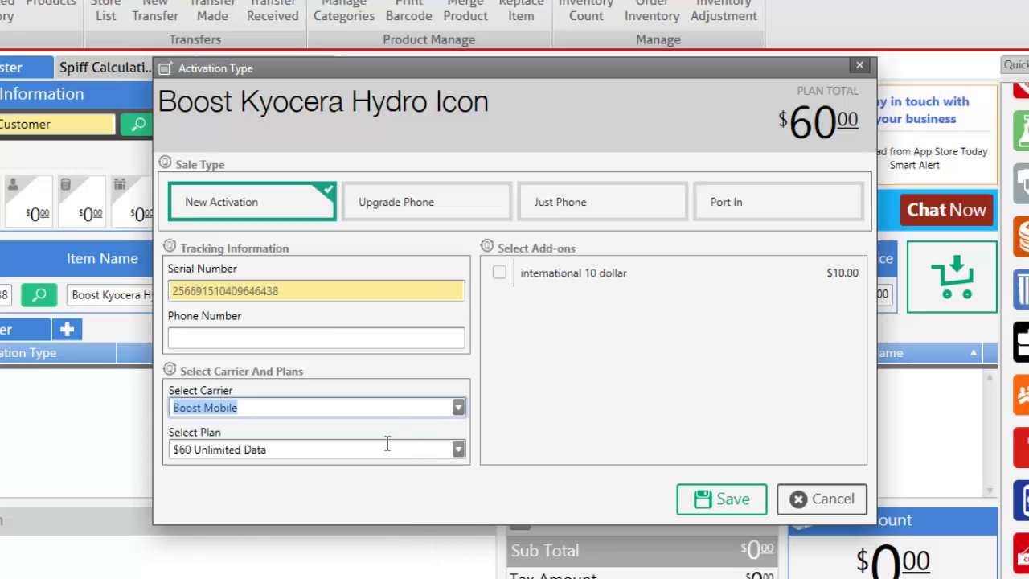
left_click(458, 450)
left_click(458, 450)
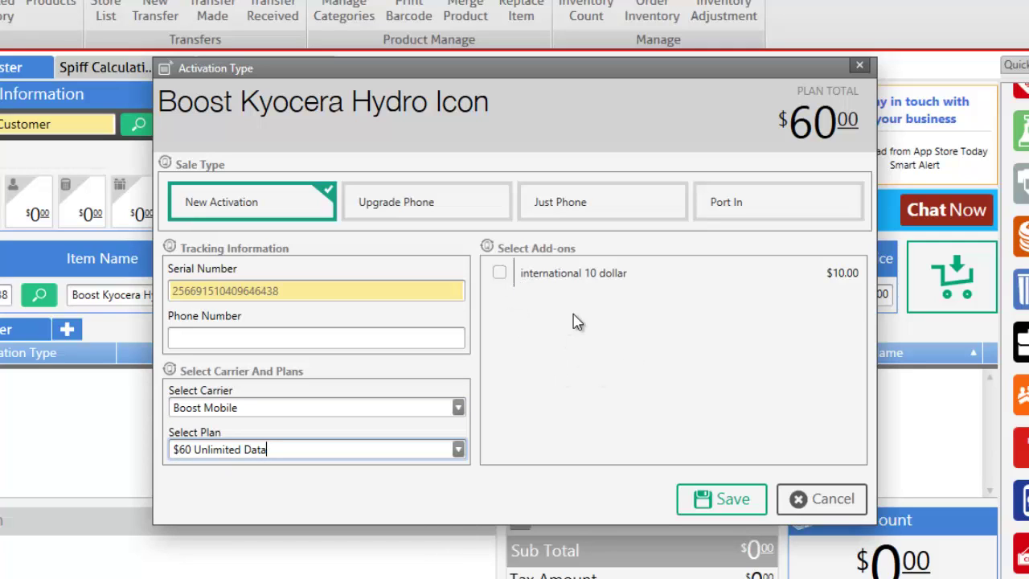
left_click(701, 497)
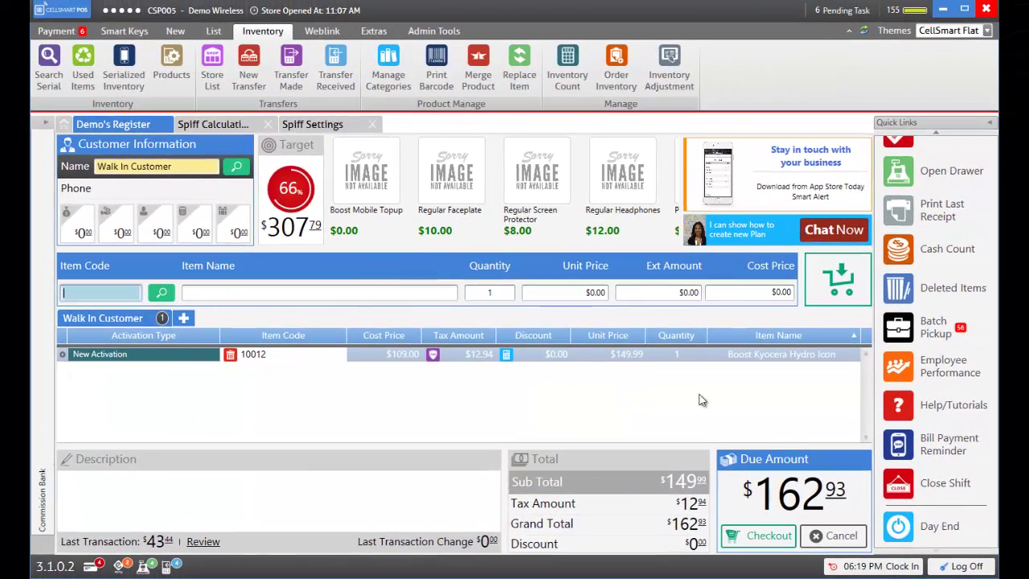
Pay the $162.93 sale in cash, then save the pending activation with the customer's phone number
left_click(760, 539)
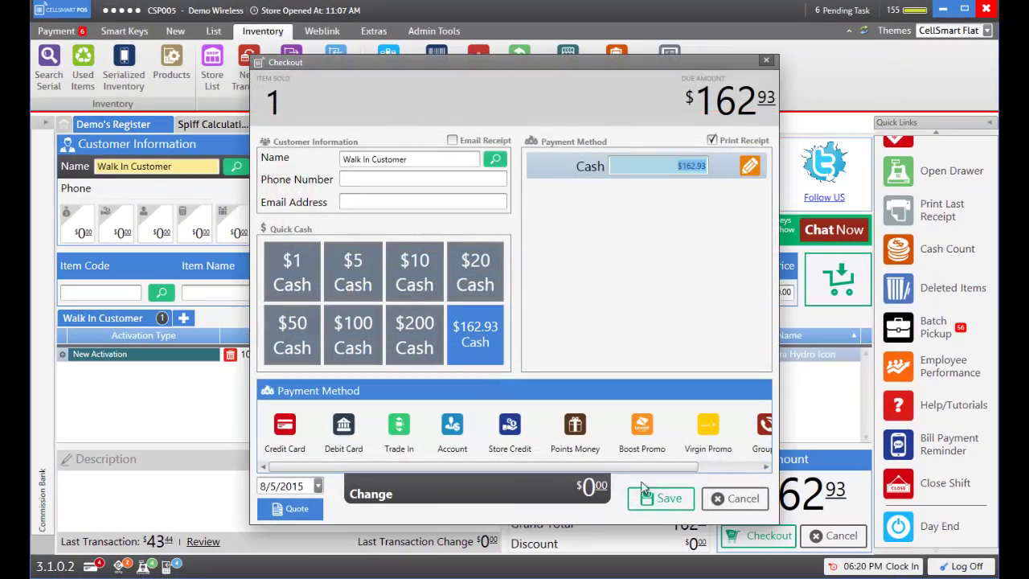
left_click(650, 499)
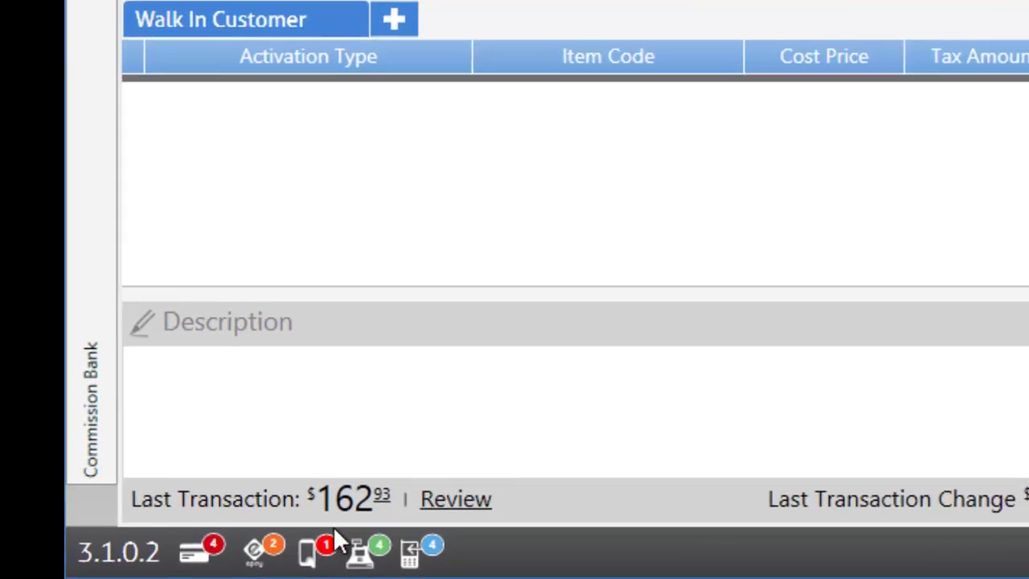
left_click(326, 552)
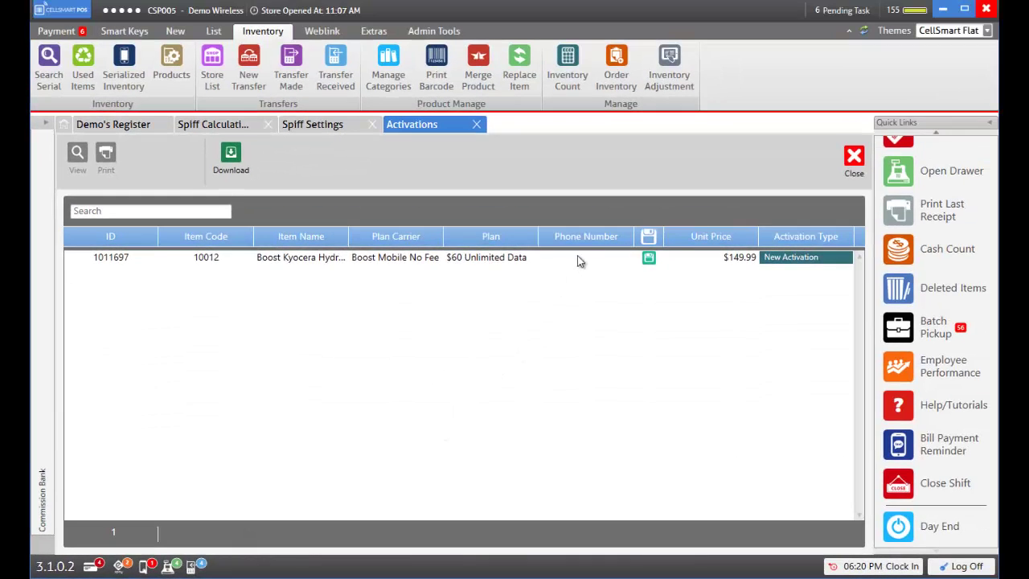
left_click(576, 257)
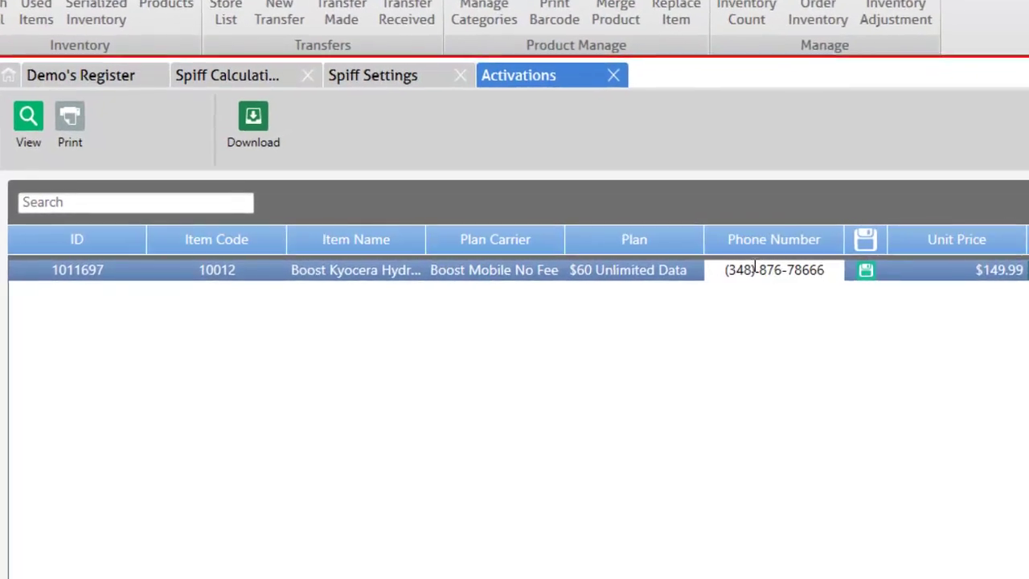
left_click(874, 276)
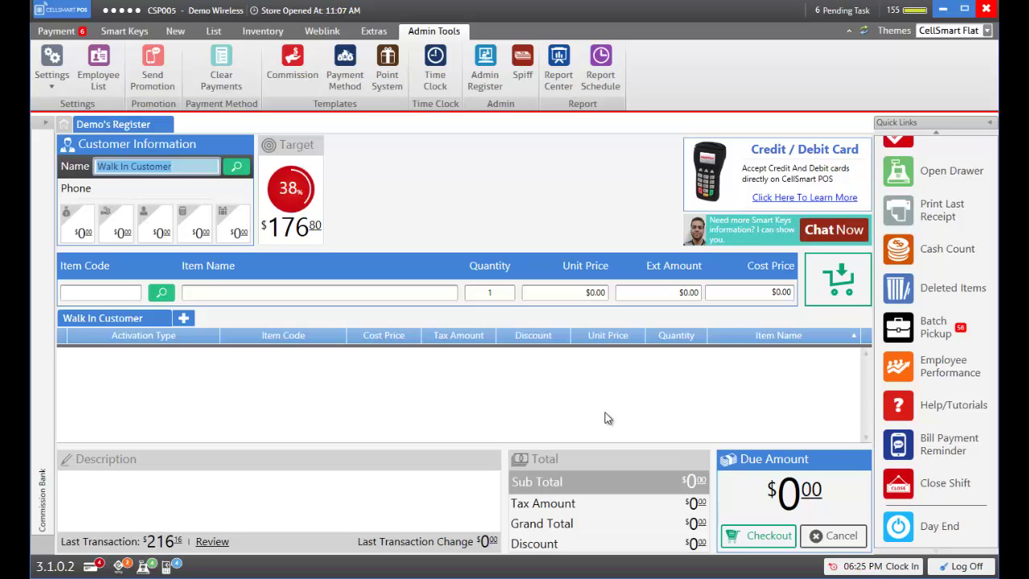
Receive the $10 spiff from 07/31/15 6:24 PM with the note '10 dollars recieved'
left_click(522, 63)
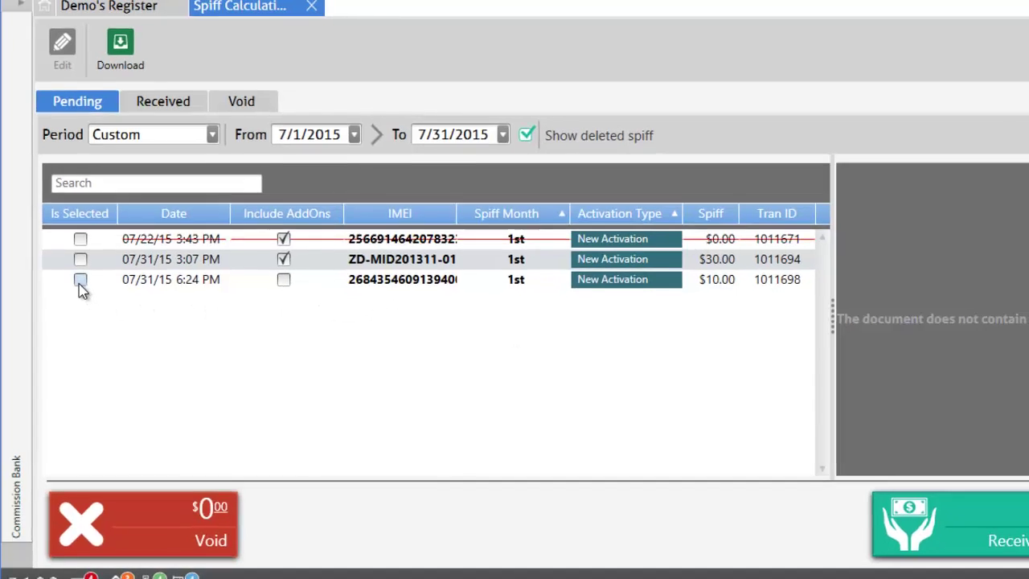
left_click(80, 281)
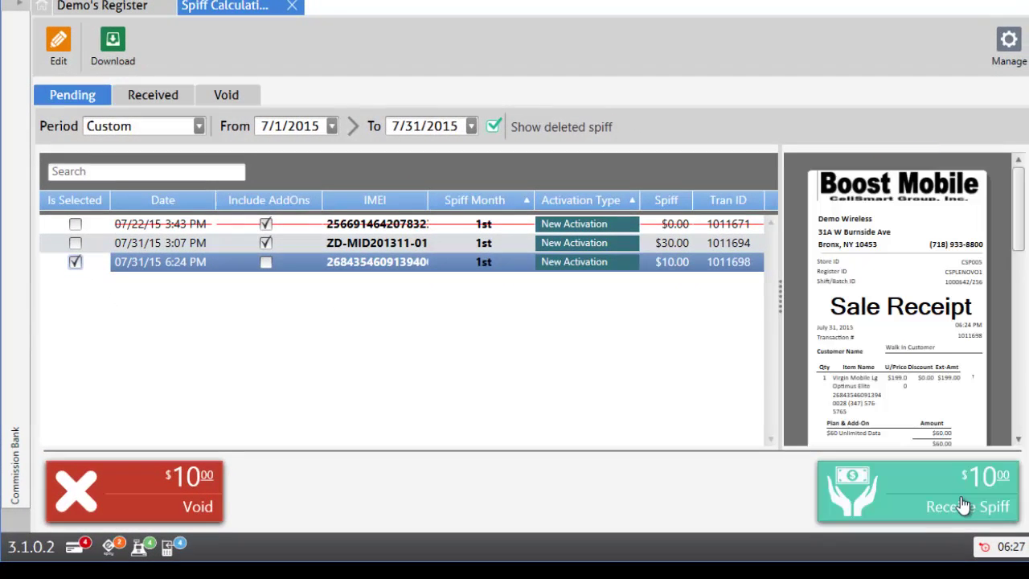
left_click(930, 505)
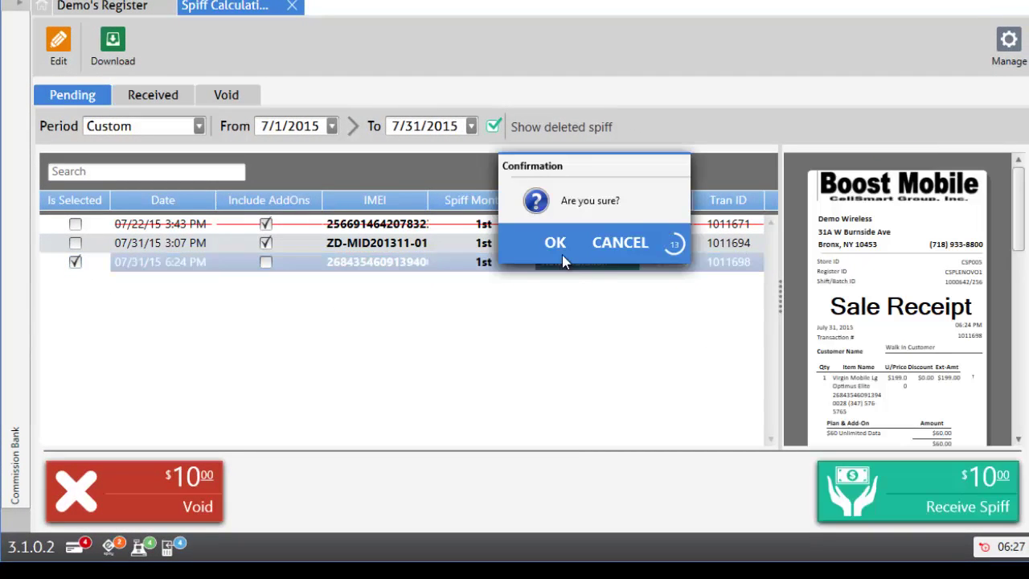
left_click(553, 245)
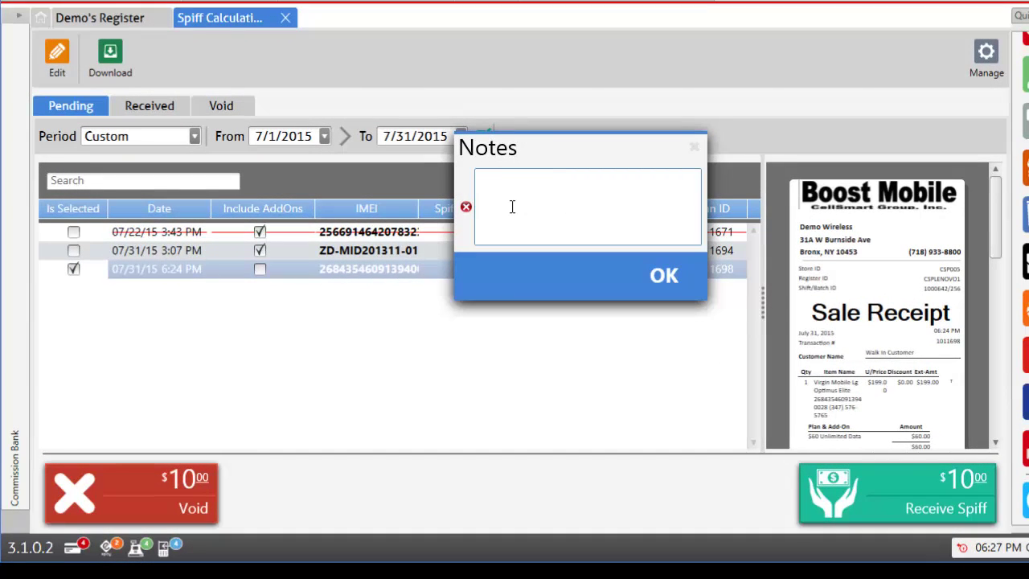
type("10 dol")
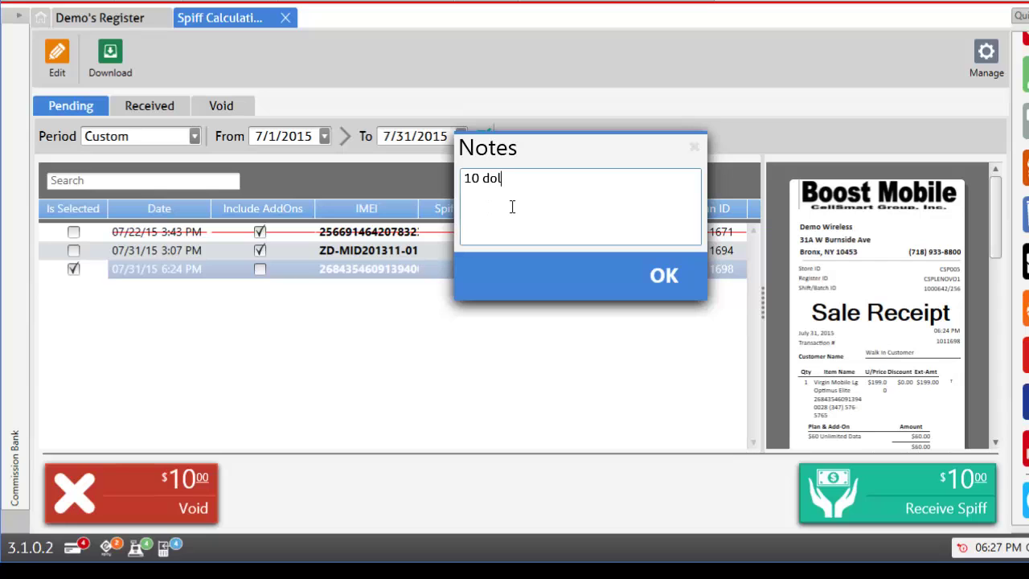
type("lars recieved")
left_click(682, 273)
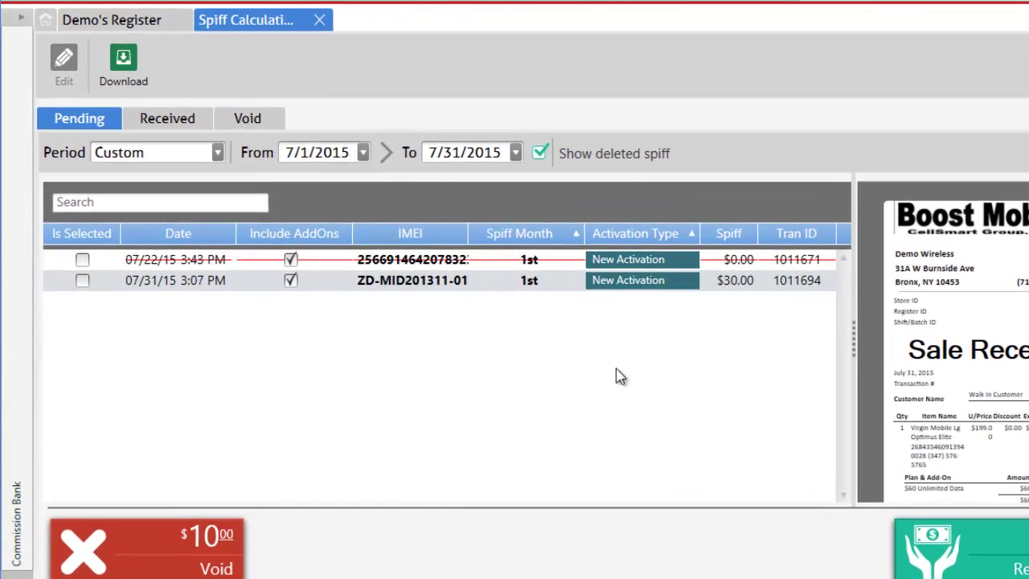
Void the $30 spiff from 07/31/15 3:07 PM with a 'mistake' note
left_click(167, 120)
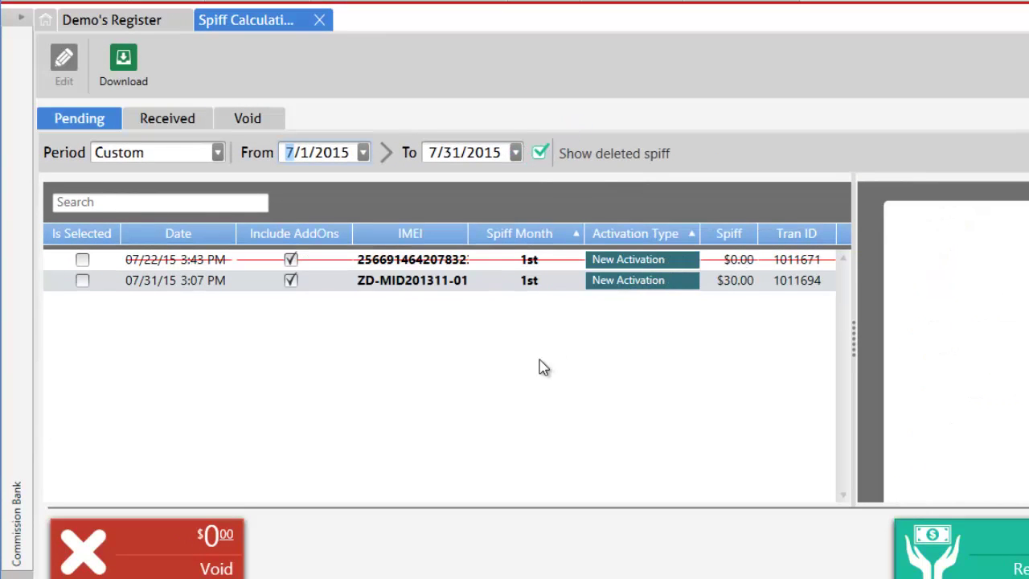
left_click(82, 280)
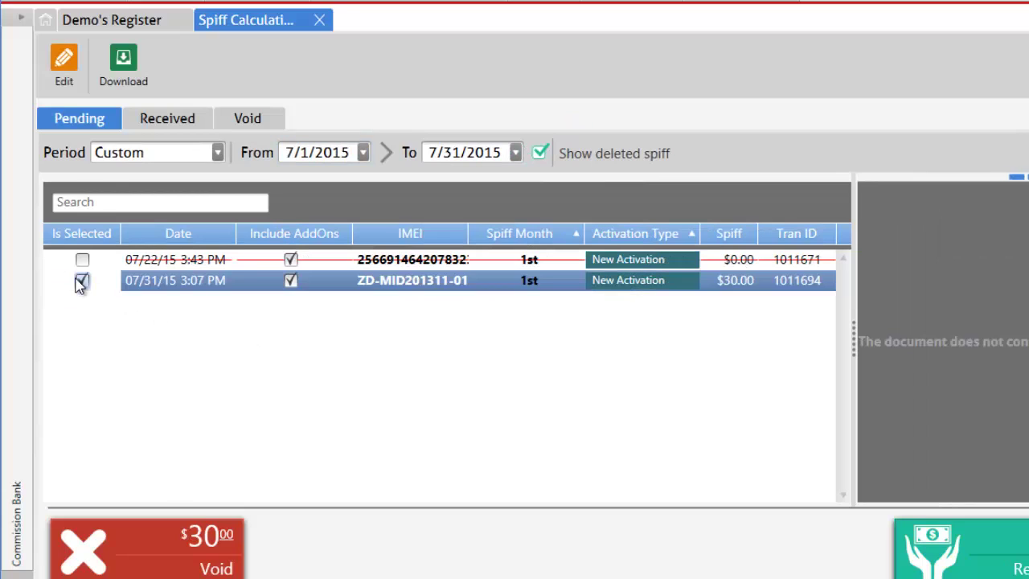
left_click(151, 541)
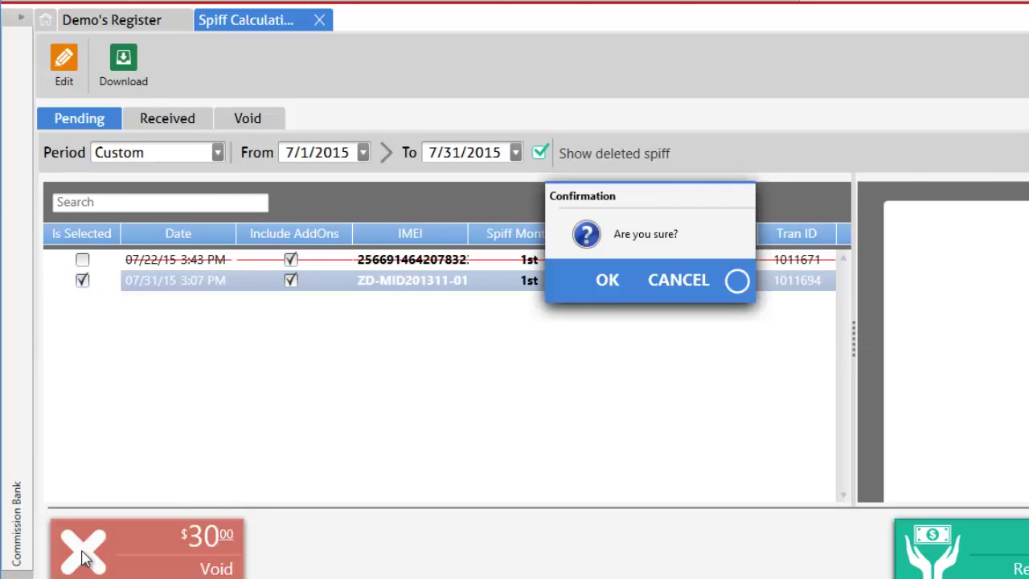
left_click(610, 285)
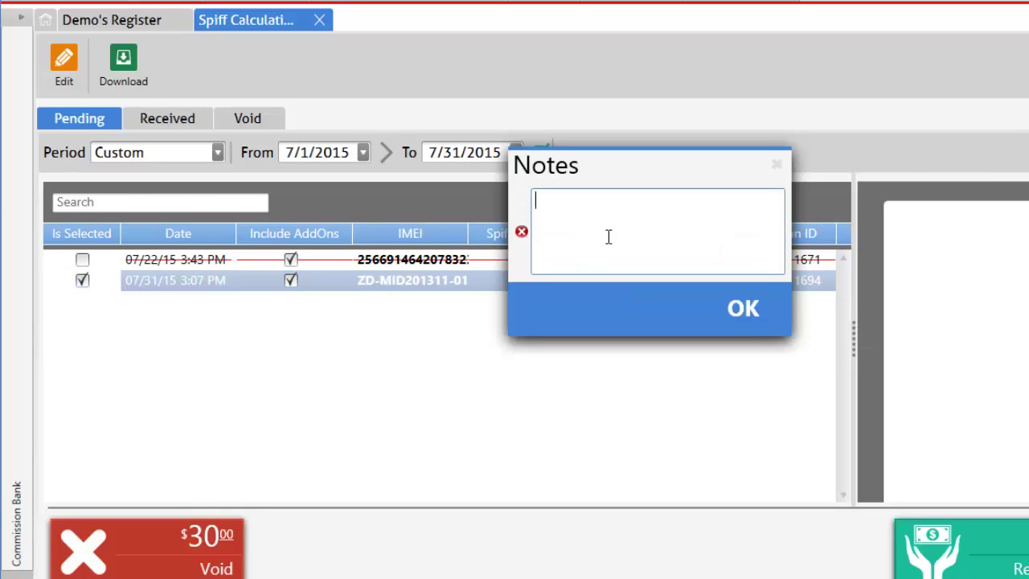
type("mistake")
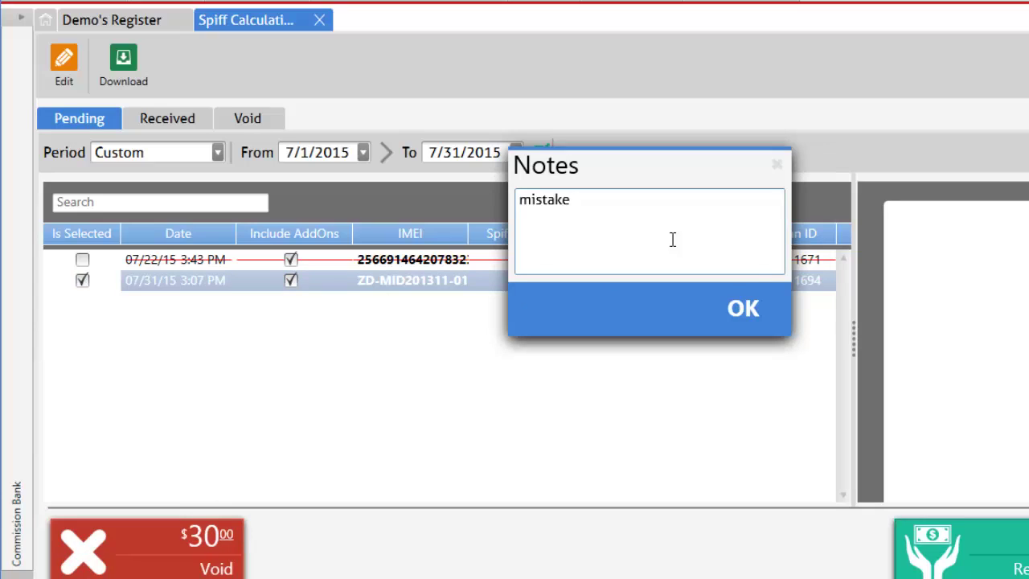
left_click(751, 305)
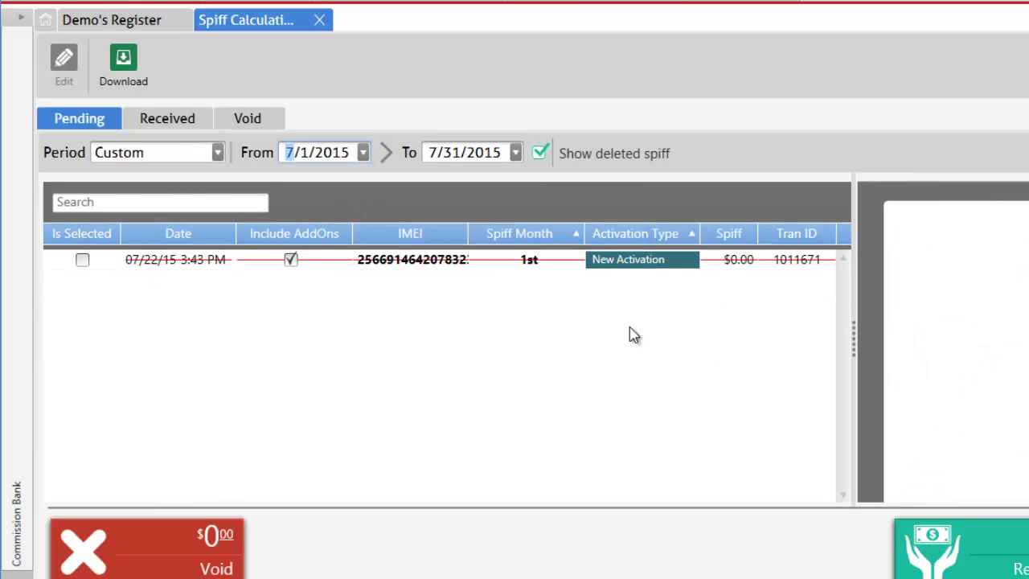
Open the Spiff Update for the remaining $0.00 spiff and cancel without changes
left_click(161, 259)
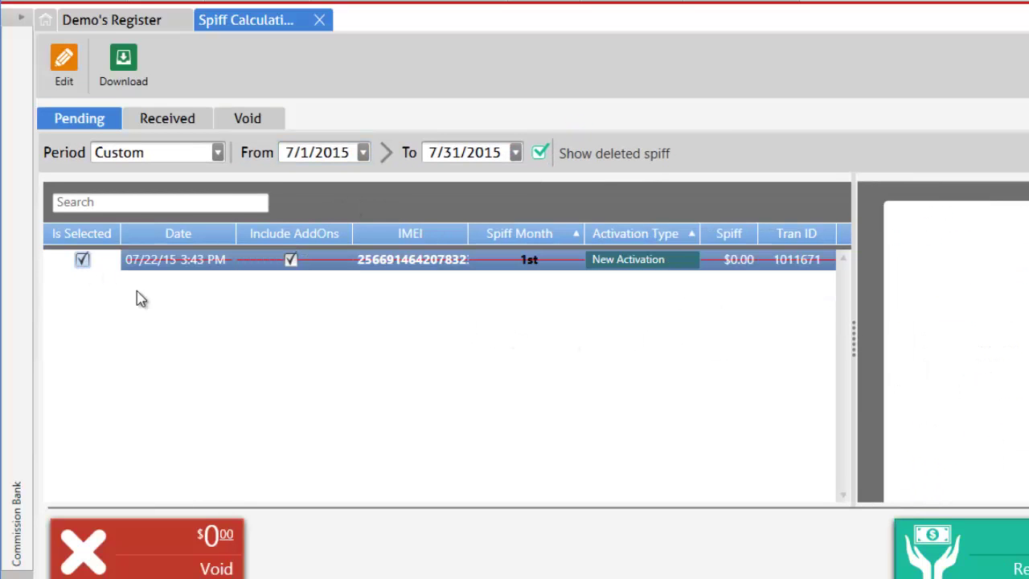
left_click(63, 61)
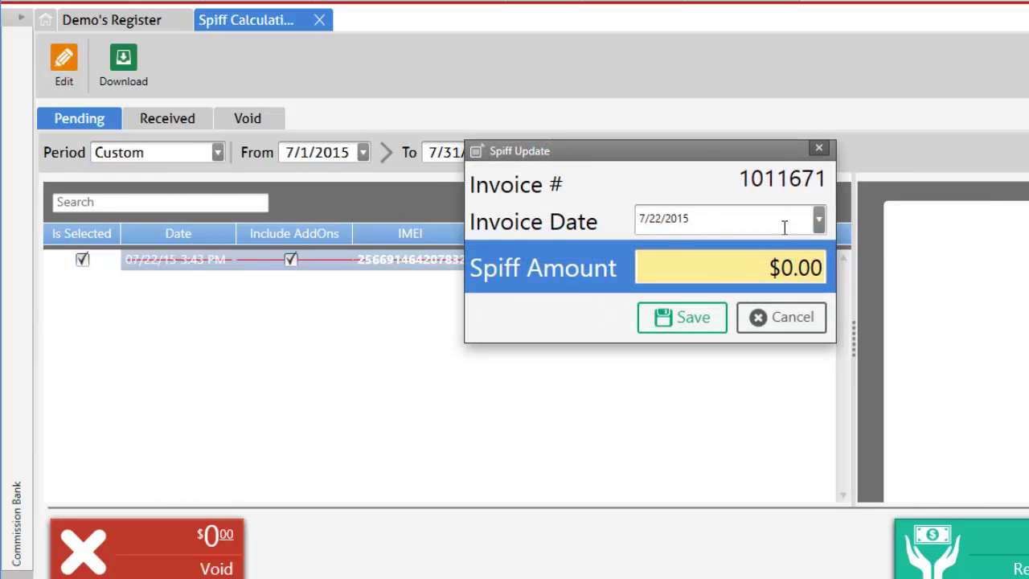
left_click(767, 272)
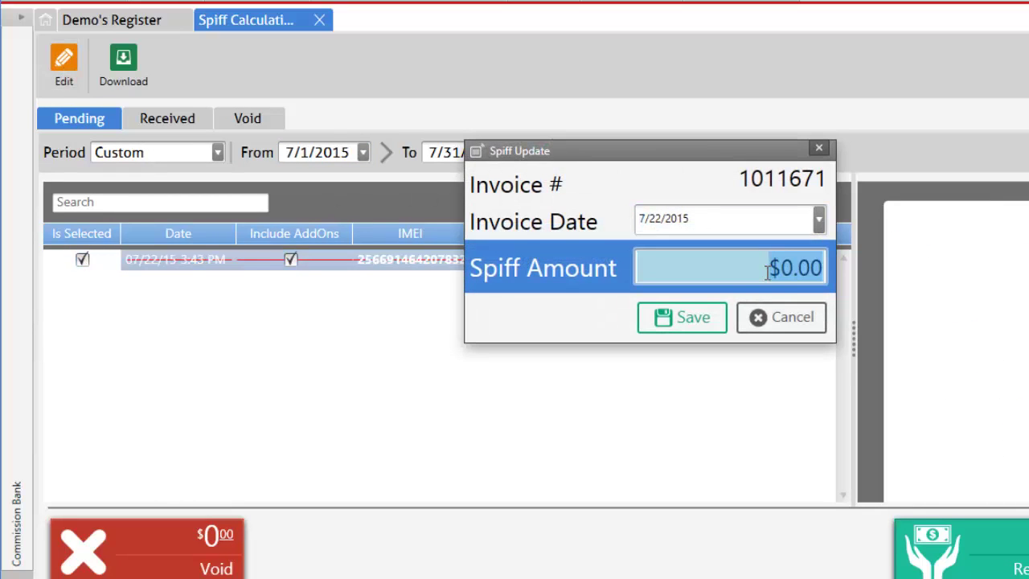
left_click(771, 317)
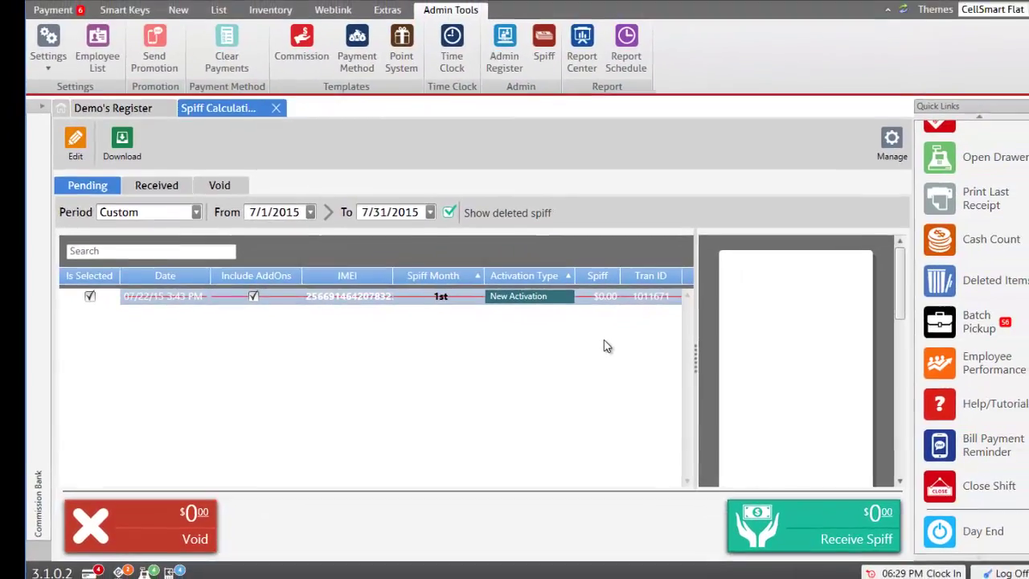